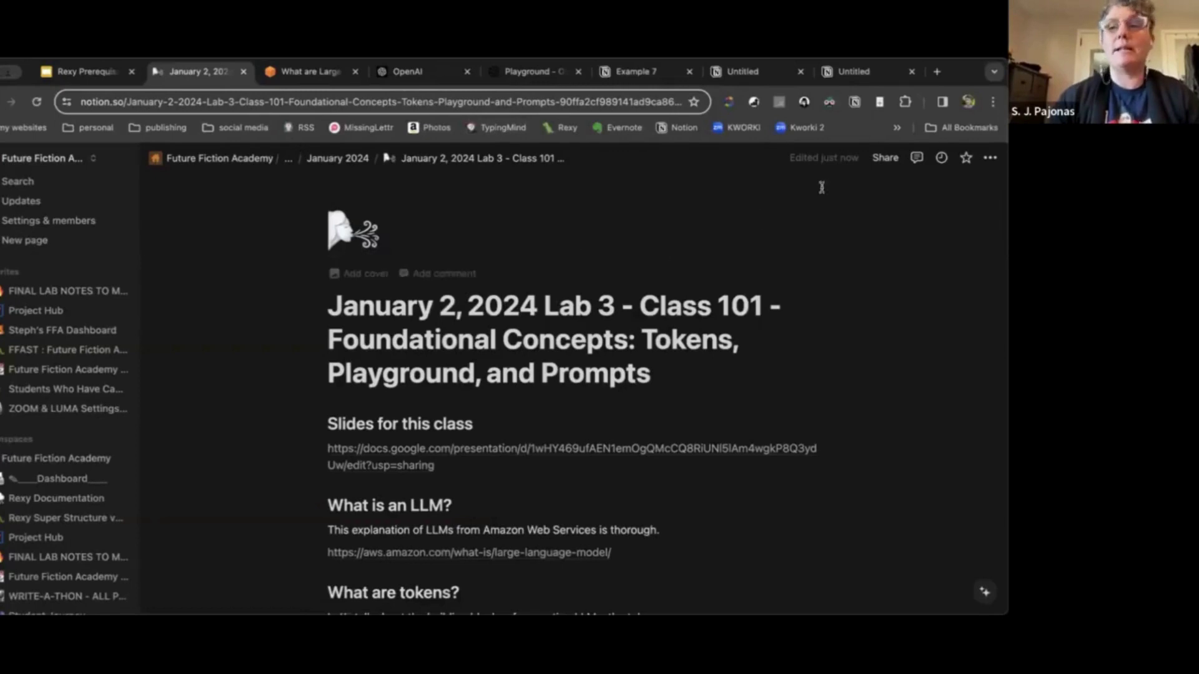
# - Copy the Notion page's public site link from its Publish settings
pyautogui.click(886, 158)
pyautogui.click(715, 188)
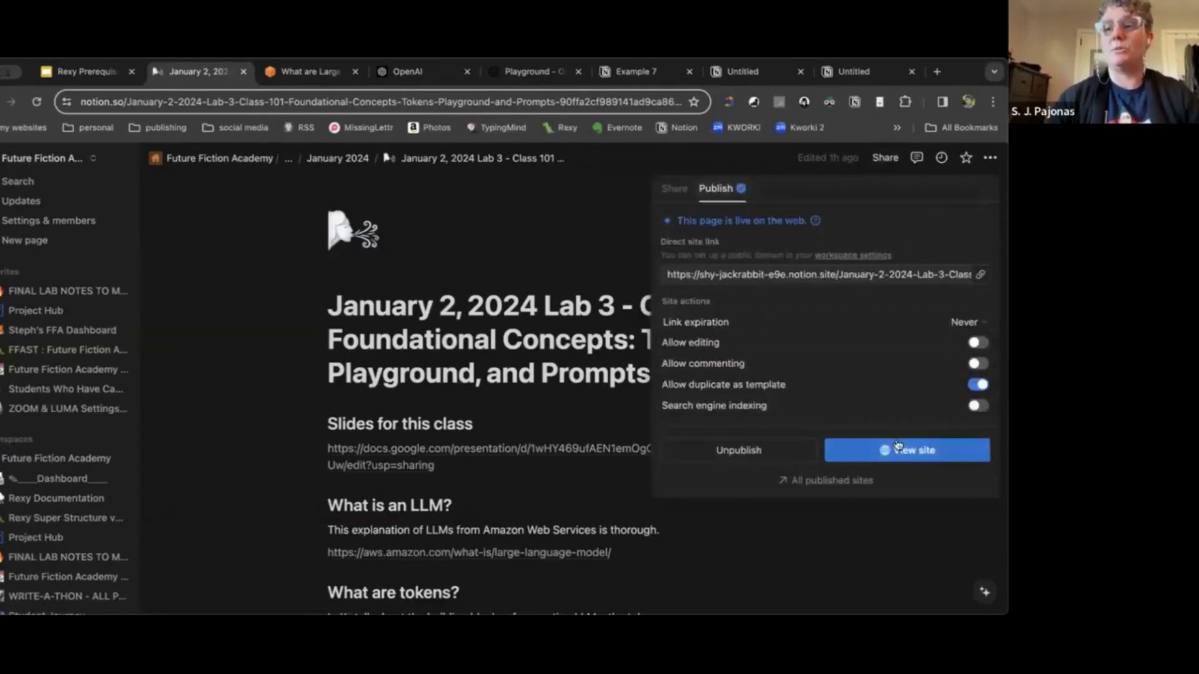
pyautogui.click(977, 276)
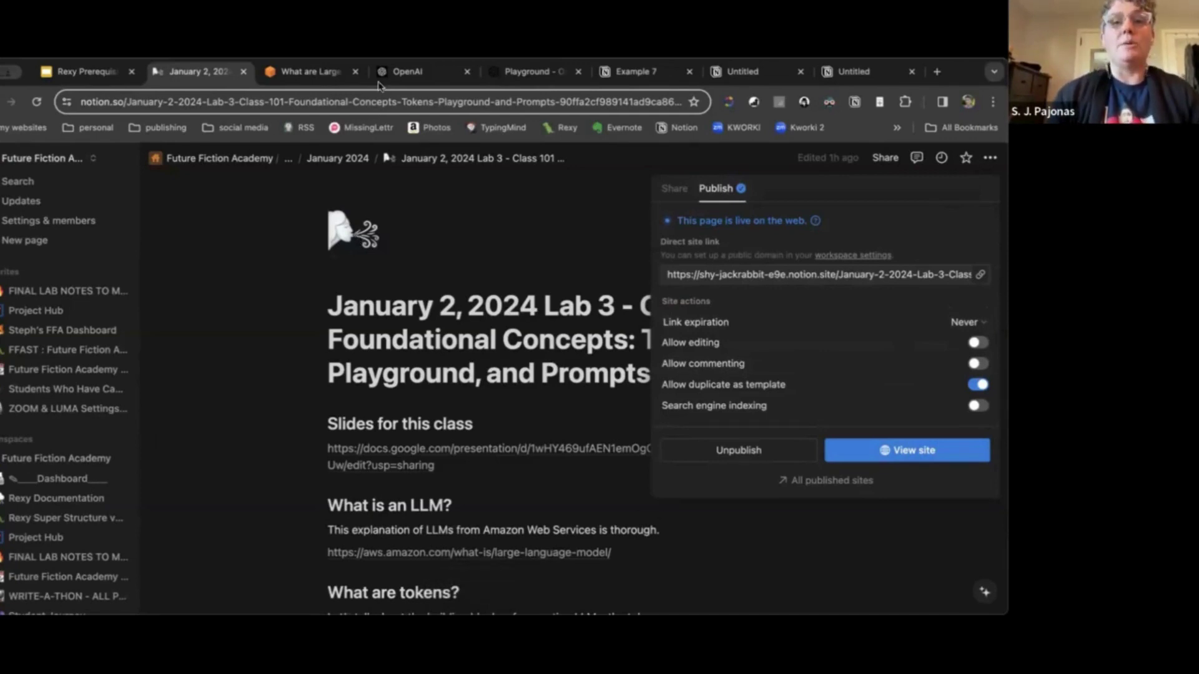
pyautogui.click(261, 476)
# - Scroll the Lab 3 page down to the What are tokens? section
pyautogui.scroll(-2, 912, 306)
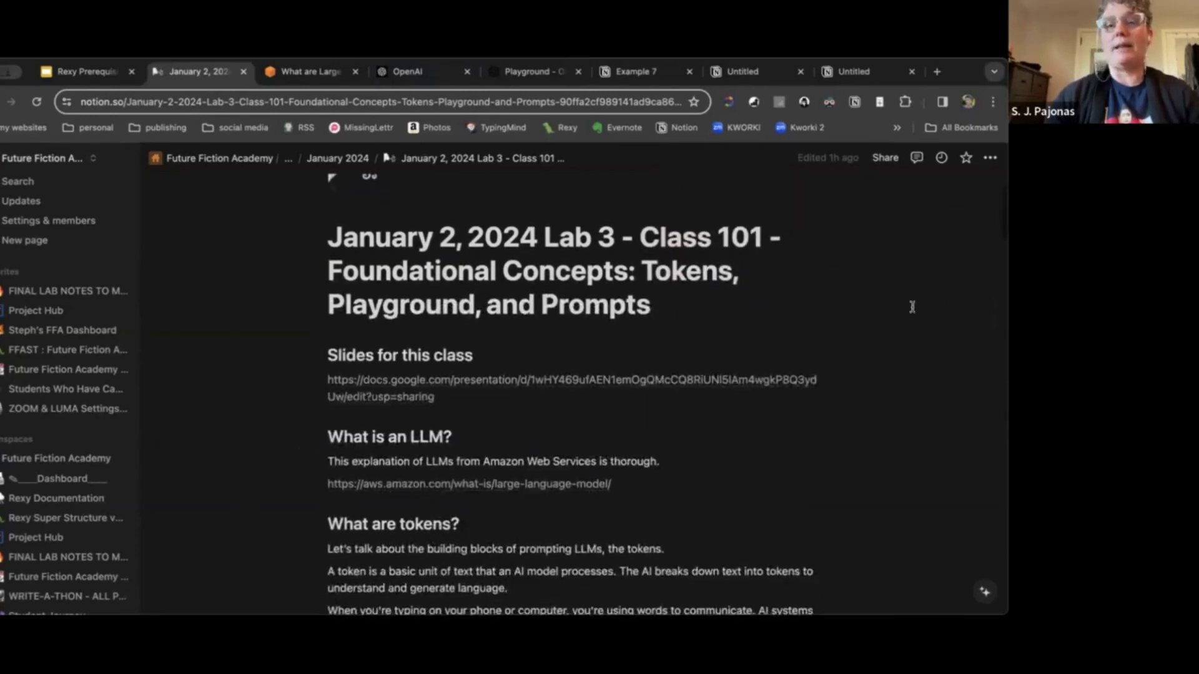
pyautogui.scroll(-1, 912, 307)
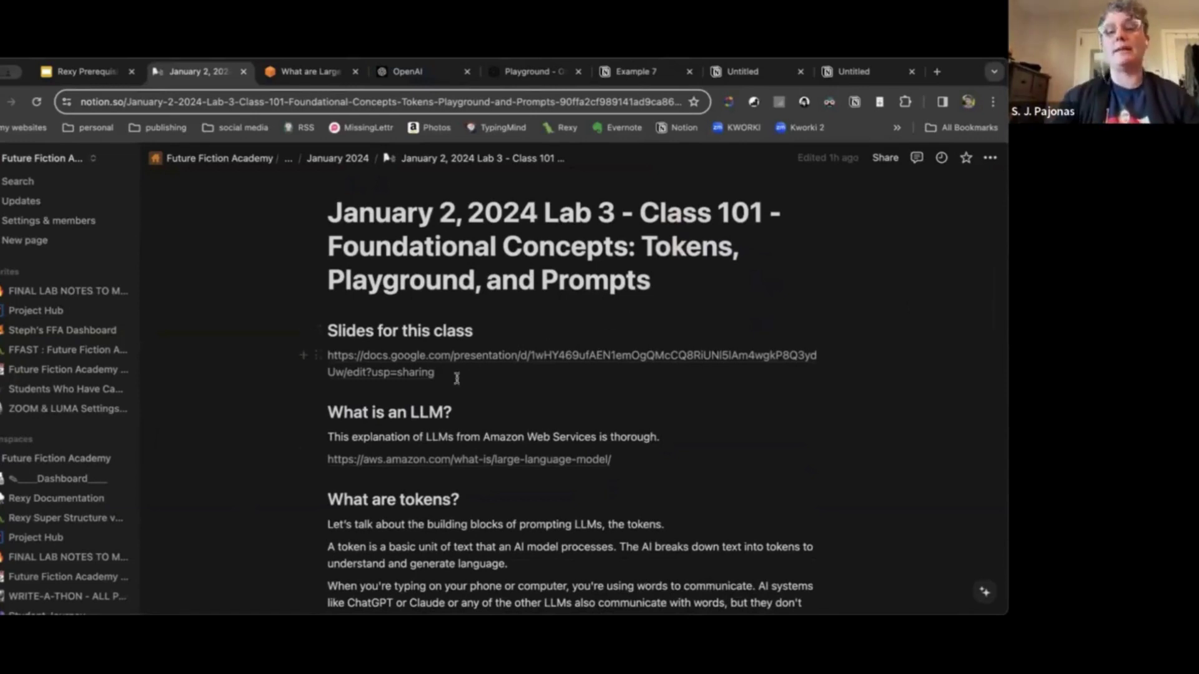
pyautogui.scroll(-5, 583, 400)
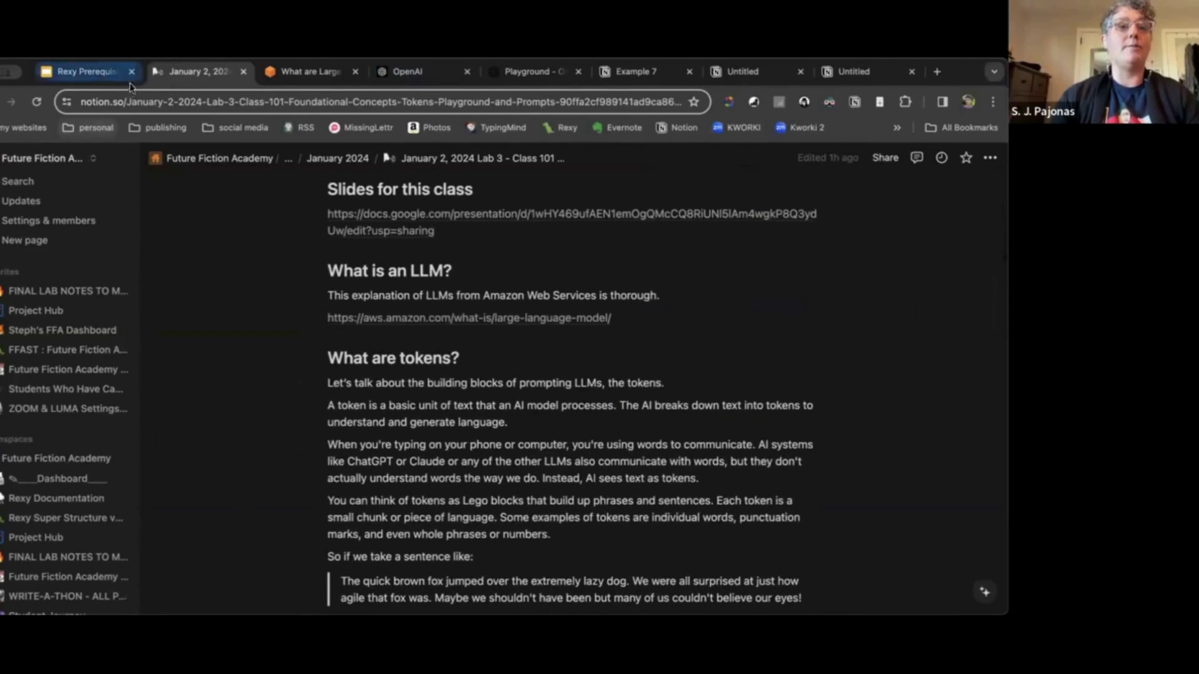
# - Switch to the Rexy Prerequisites deck and start its full-screen slideshow
pyautogui.click(87, 73)
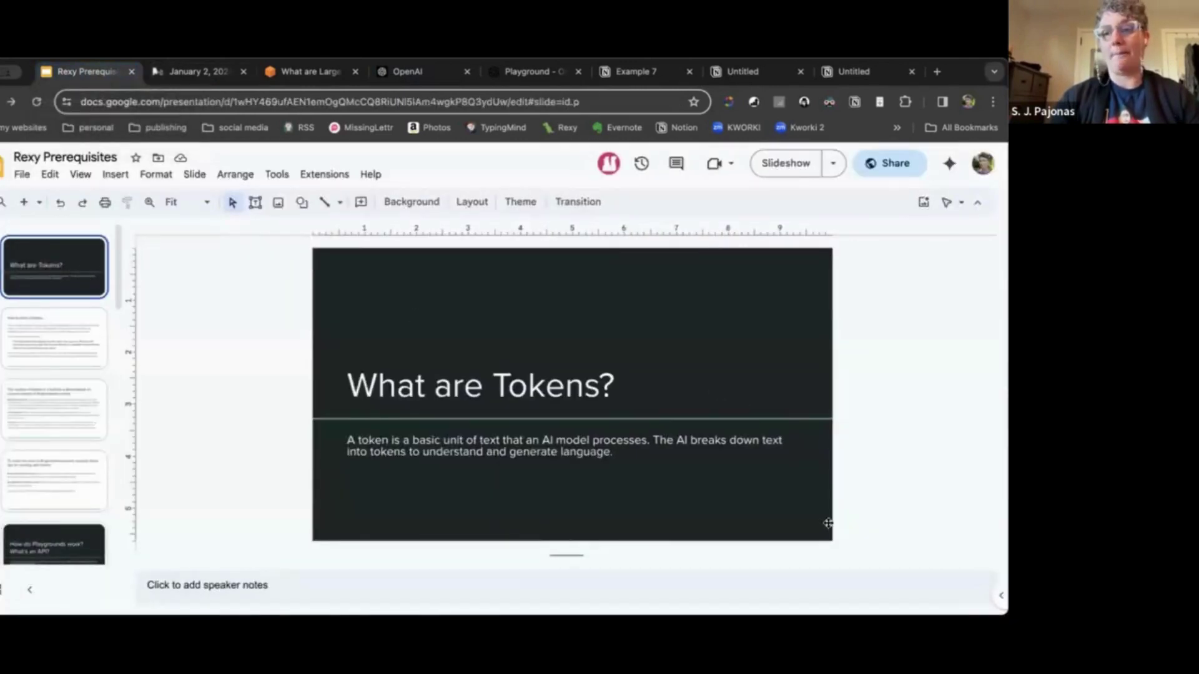
pyautogui.click(790, 163)
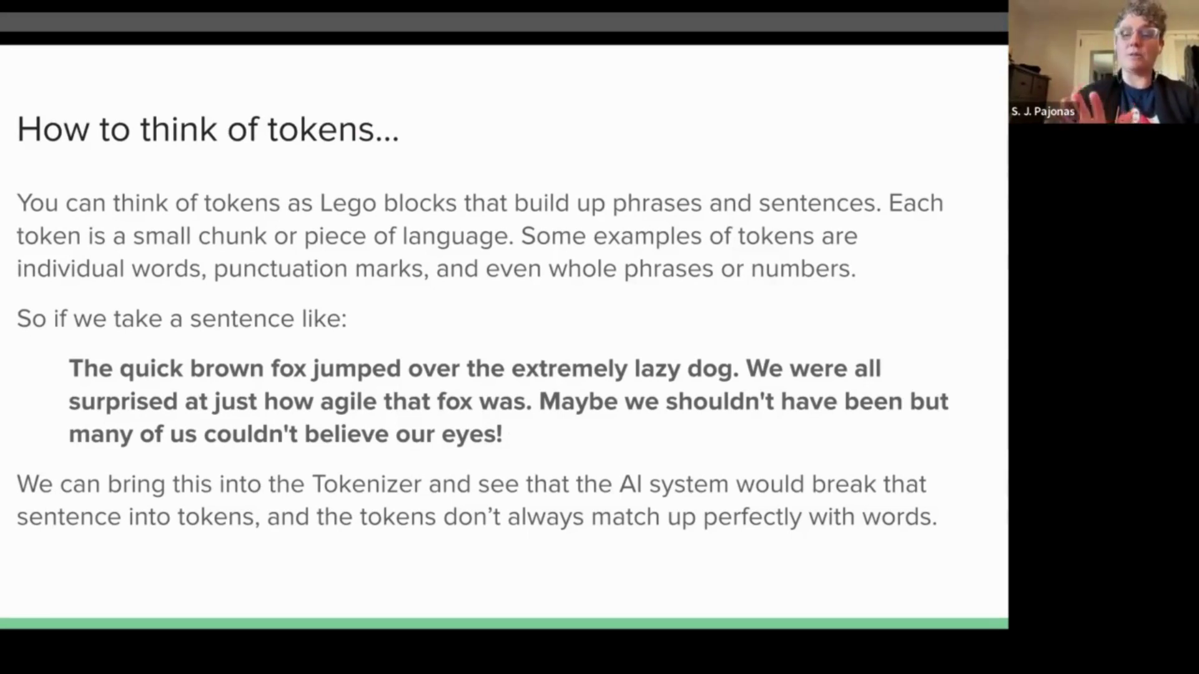
# - Exit the slideshow and select the quick brown fox passage on the tokens slide
pyautogui.click(74, 369)
pyautogui.press('Escape')
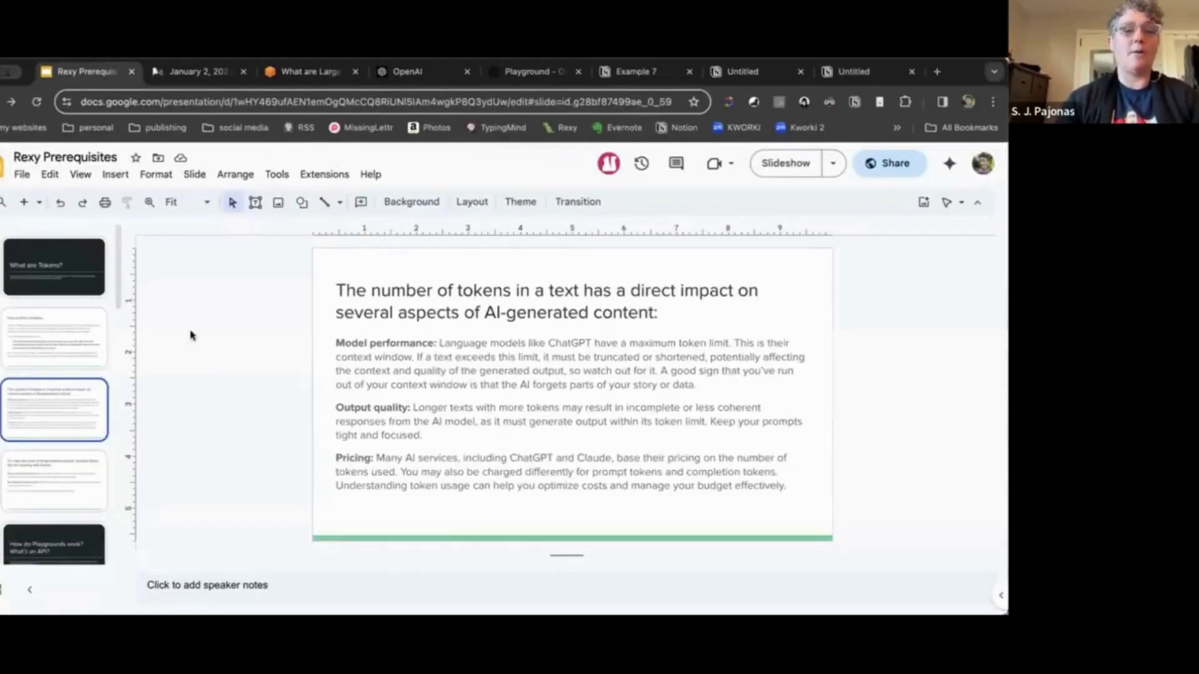
pyautogui.click(50, 329)
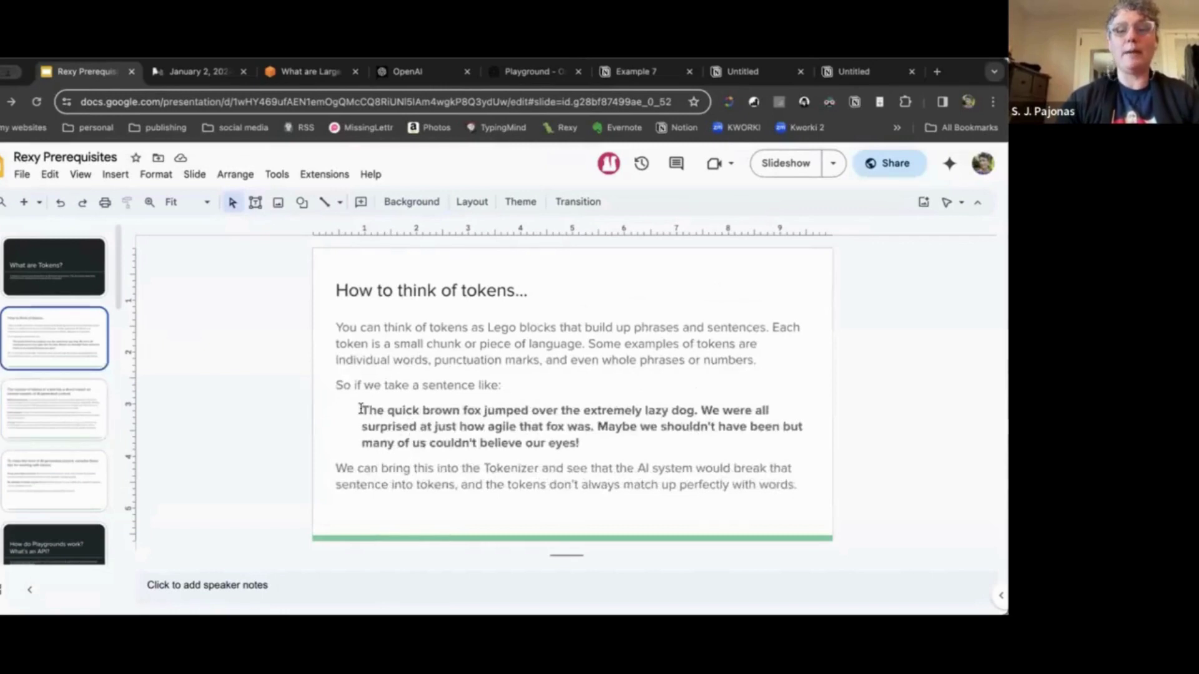
pyautogui.moveTo(362, 409); pyautogui.dragTo(578, 445)
pyautogui.press('super+c')
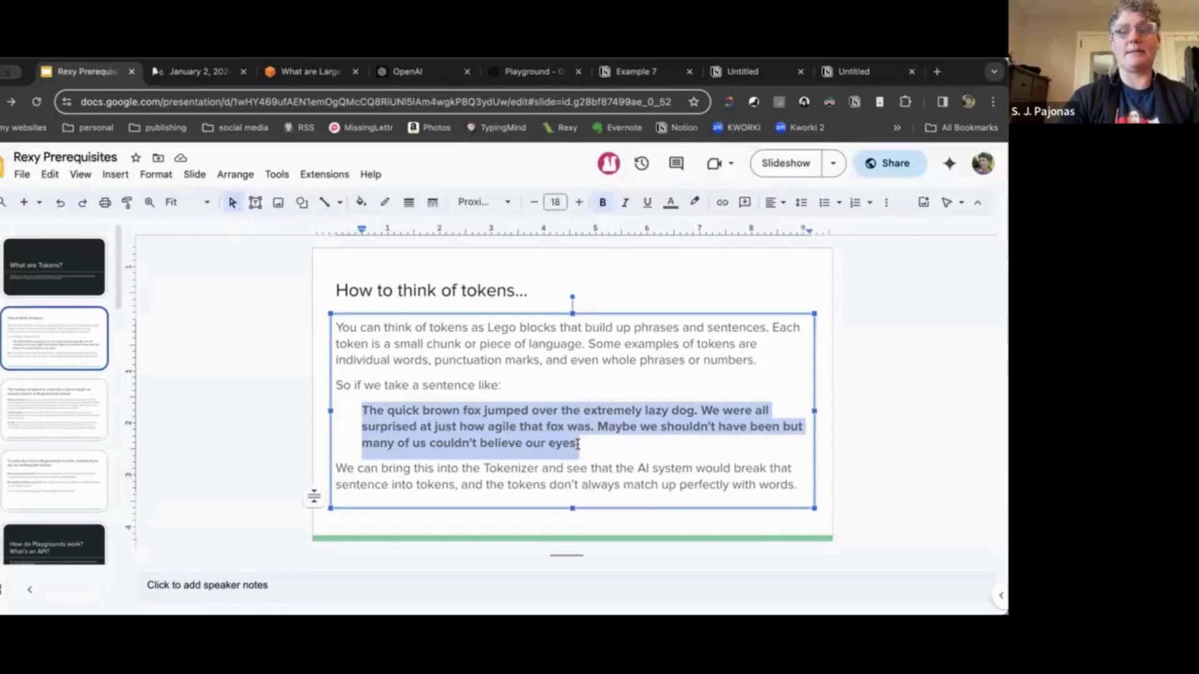
# - In a new tab, search 'openai tokenizer' and open OpenAI's Tokenizer page
pyautogui.hotkey('ctrl', 't')
pyautogui.write('openti')
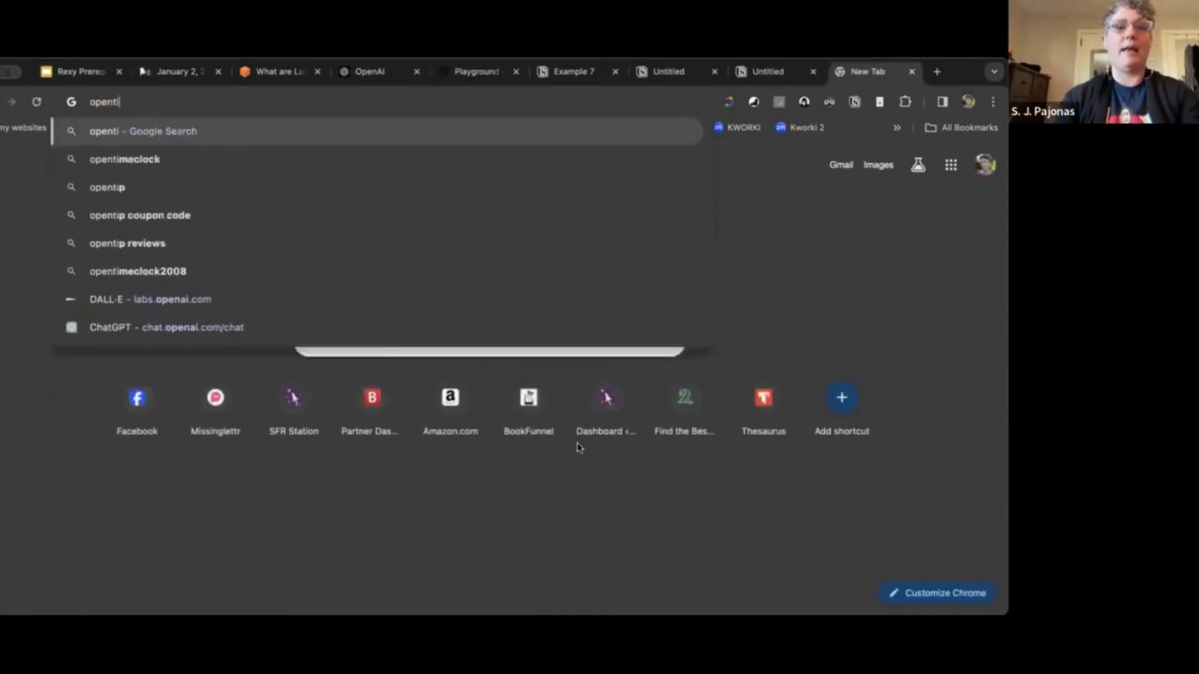
pyautogui.press('BackSpace')
pyautogui.press('BackSpace')
pyautogui.write('ai ')
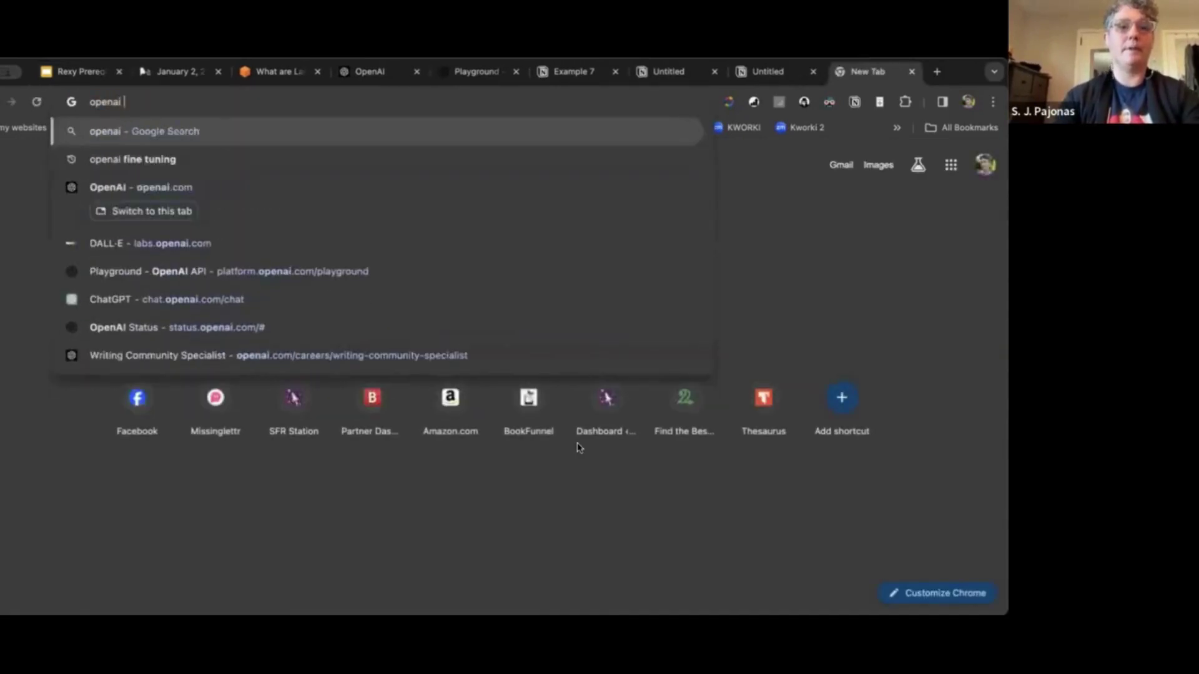
pyautogui.write('token')
pyautogui.press('Return')
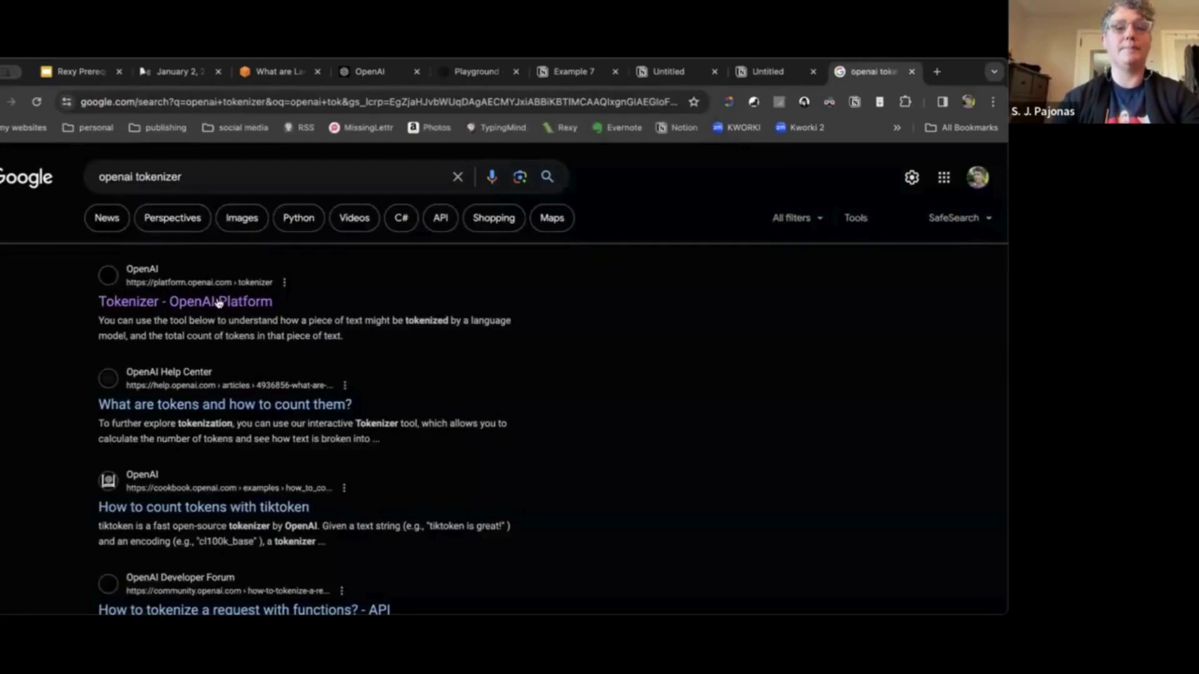
pyautogui.click(219, 303)
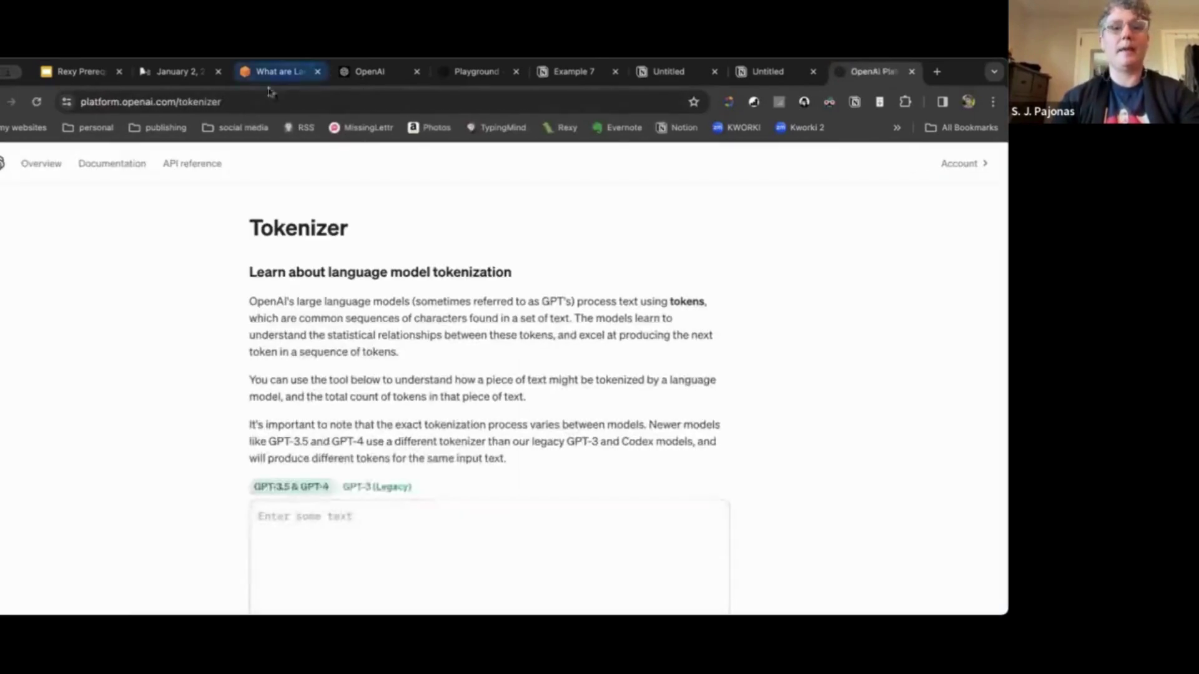
# - Place the cursor in the OpenAI Tokenizer's 'Enter some text' box
pyautogui.click(262, 100)
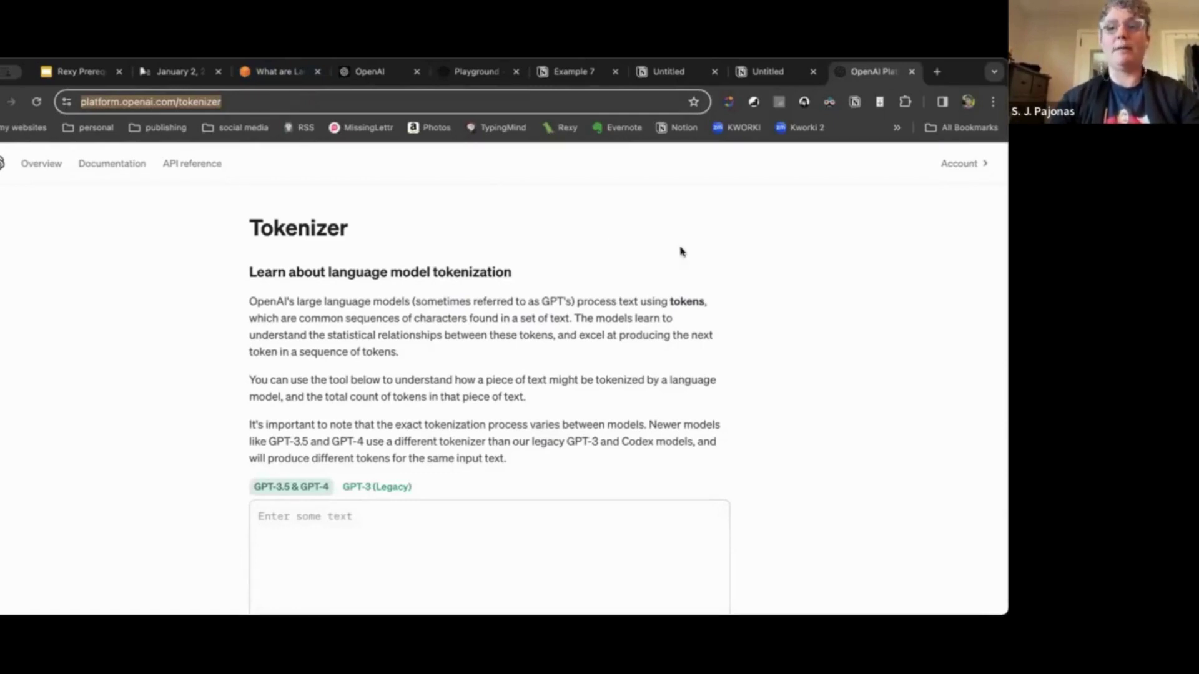
pyautogui.click(523, 276)
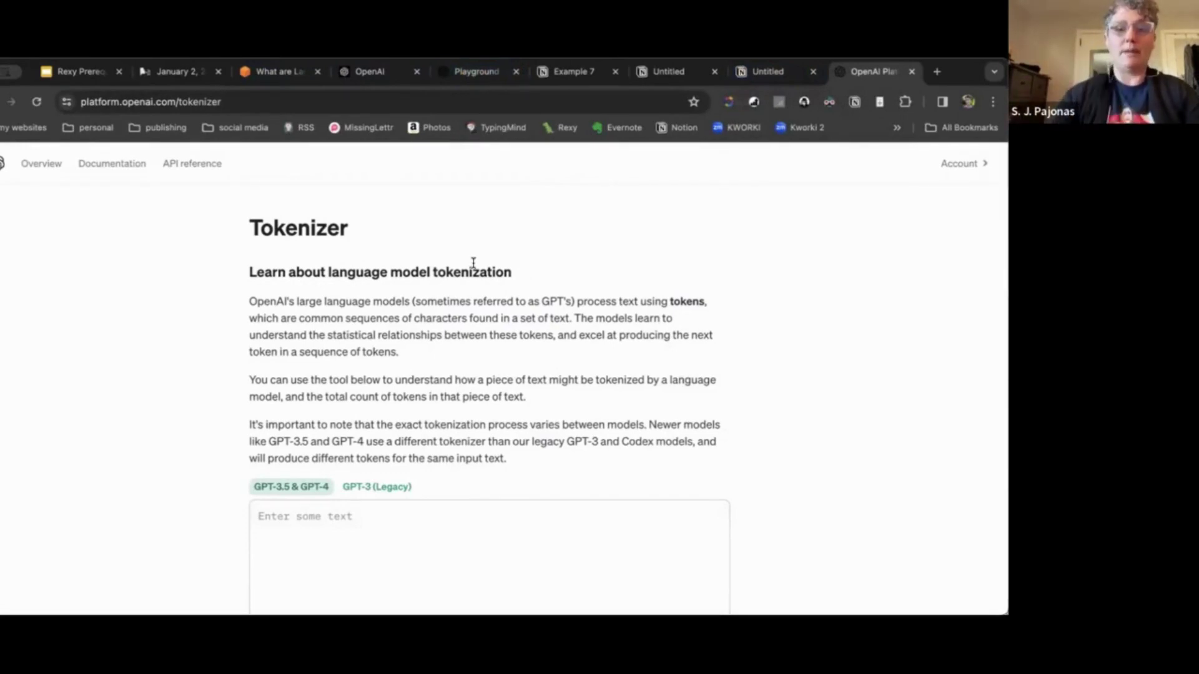
pyautogui.click(366, 544)
# - Paste the passage and review its breakdown: 39 tokens and 180 characters
pyautogui.press('super+v')
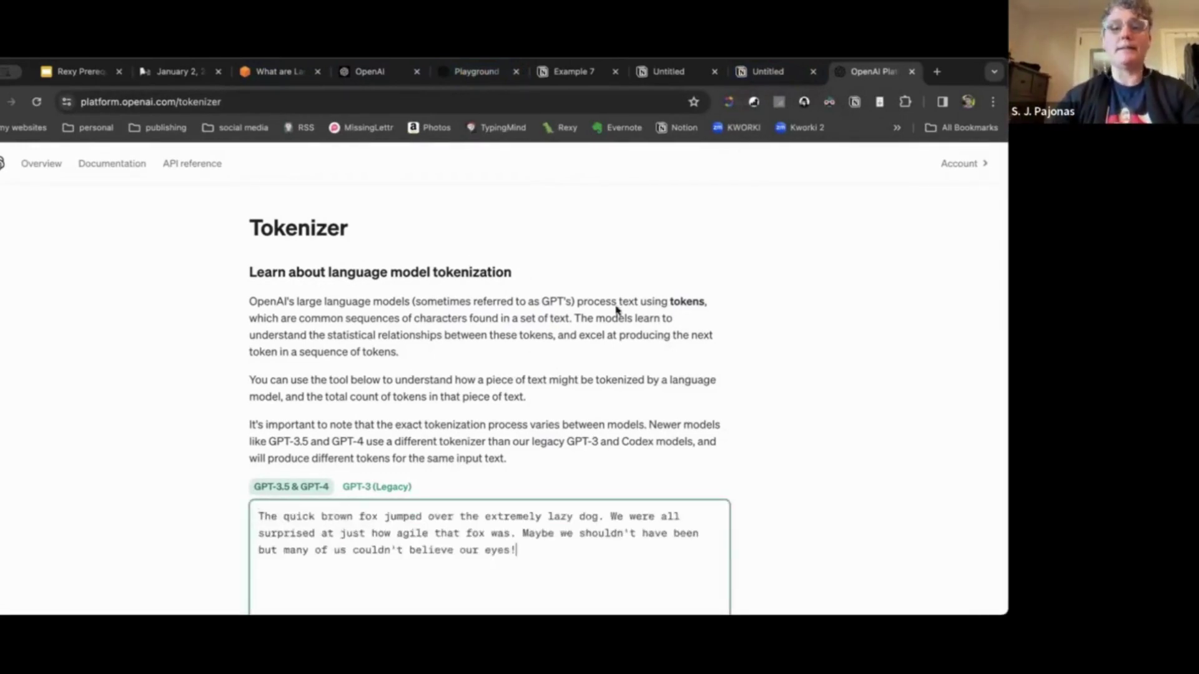
pyautogui.scroll(-5, 503, 299)
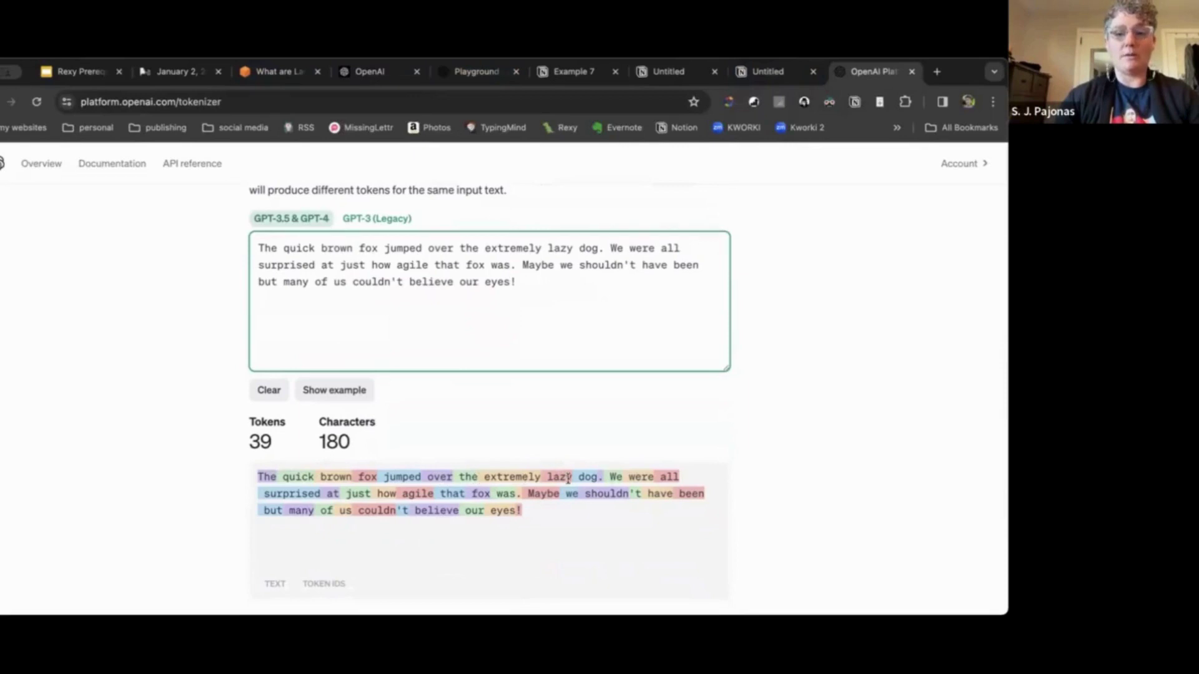
pyautogui.click(602, 477)
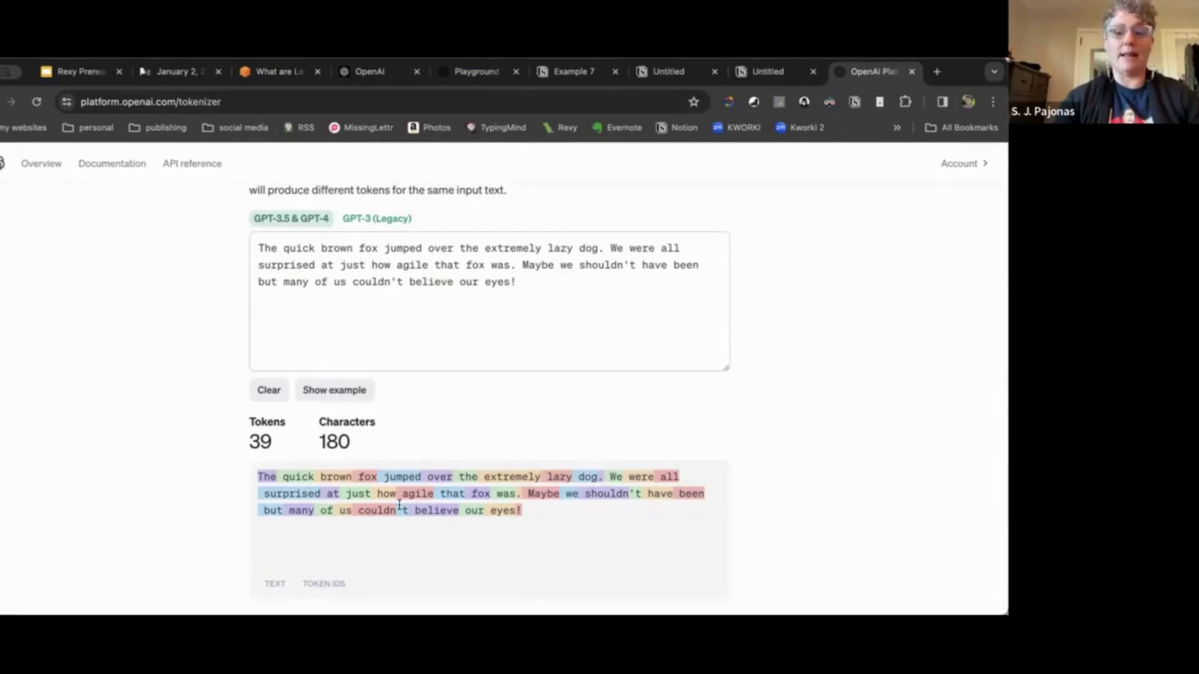
pyautogui.scroll(-1, 399, 504)
pyautogui.scroll(-1, 399, 504)
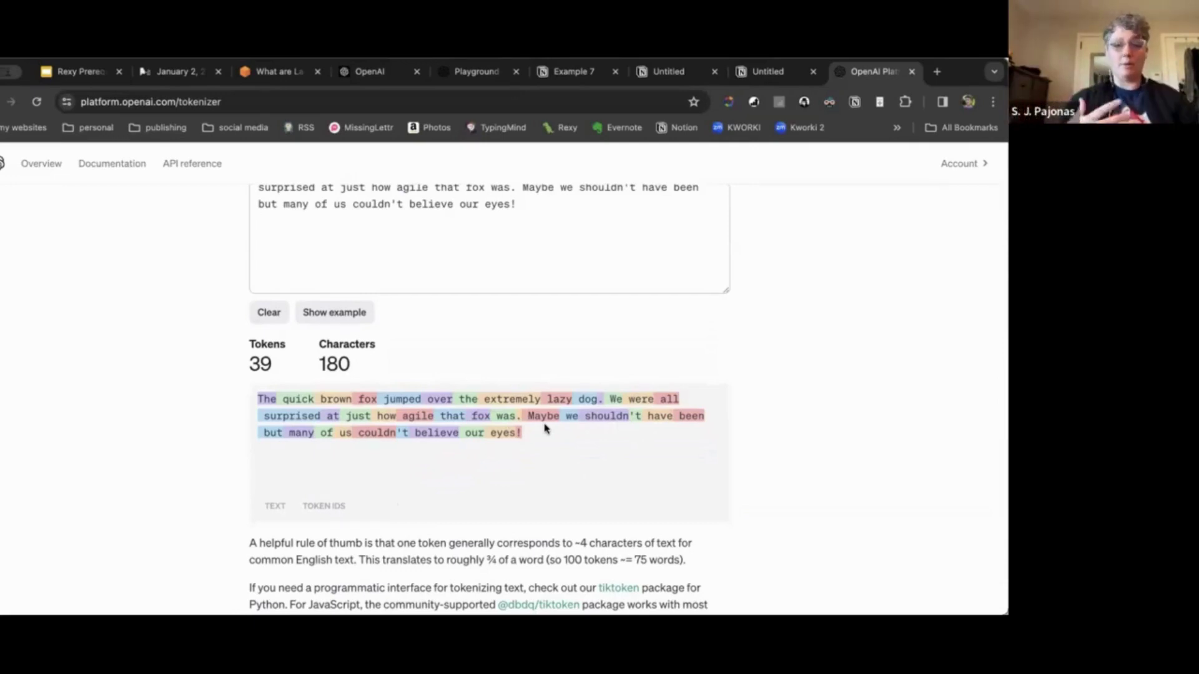
pyautogui.scroll(1, 550, 303)
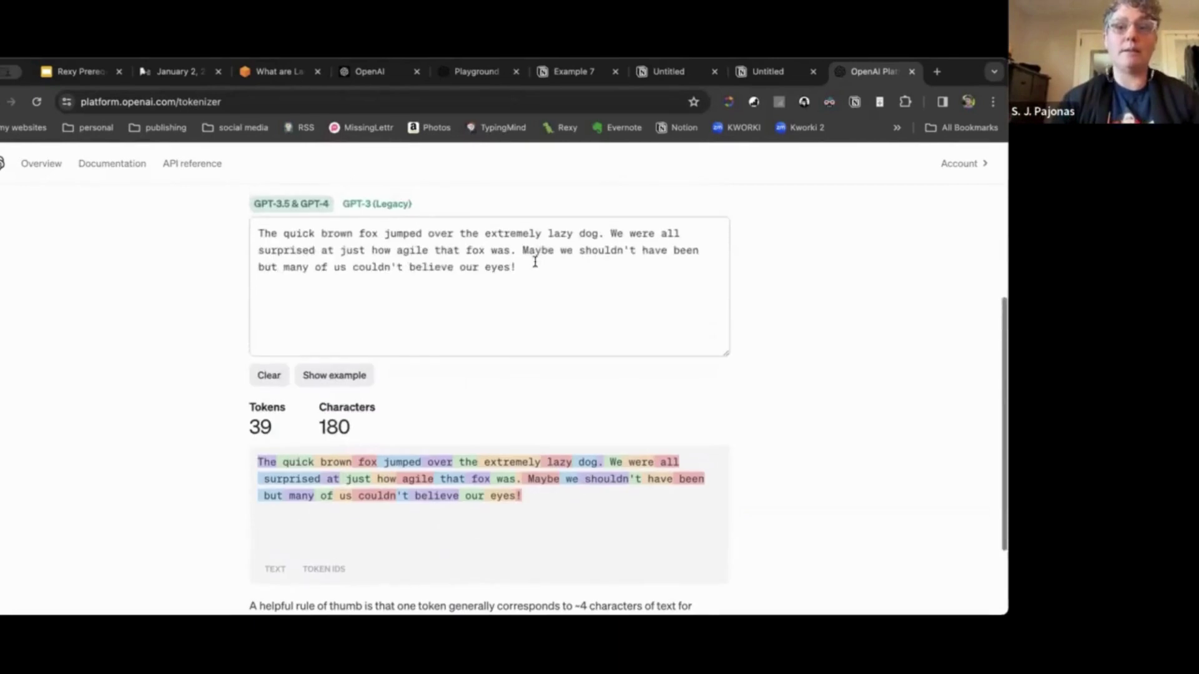
pyautogui.moveTo(535, 262); pyautogui.dragTo(238, 236)
pyautogui.rightClick(404, 233)
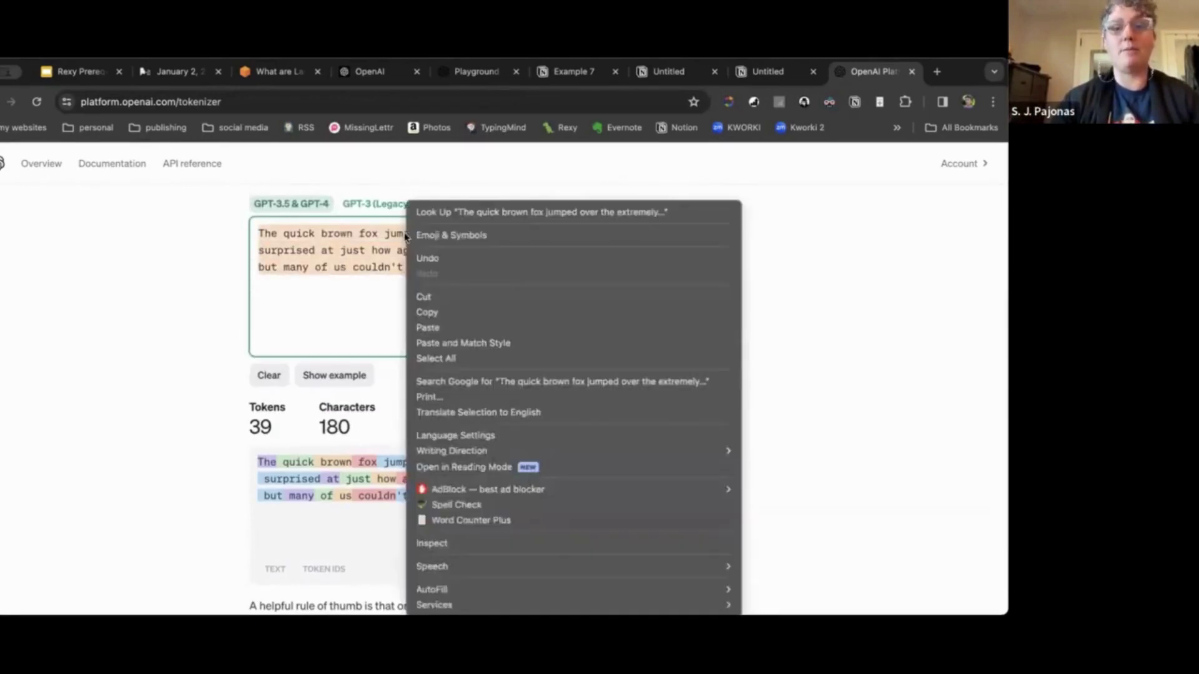
pyautogui.click(470, 521)
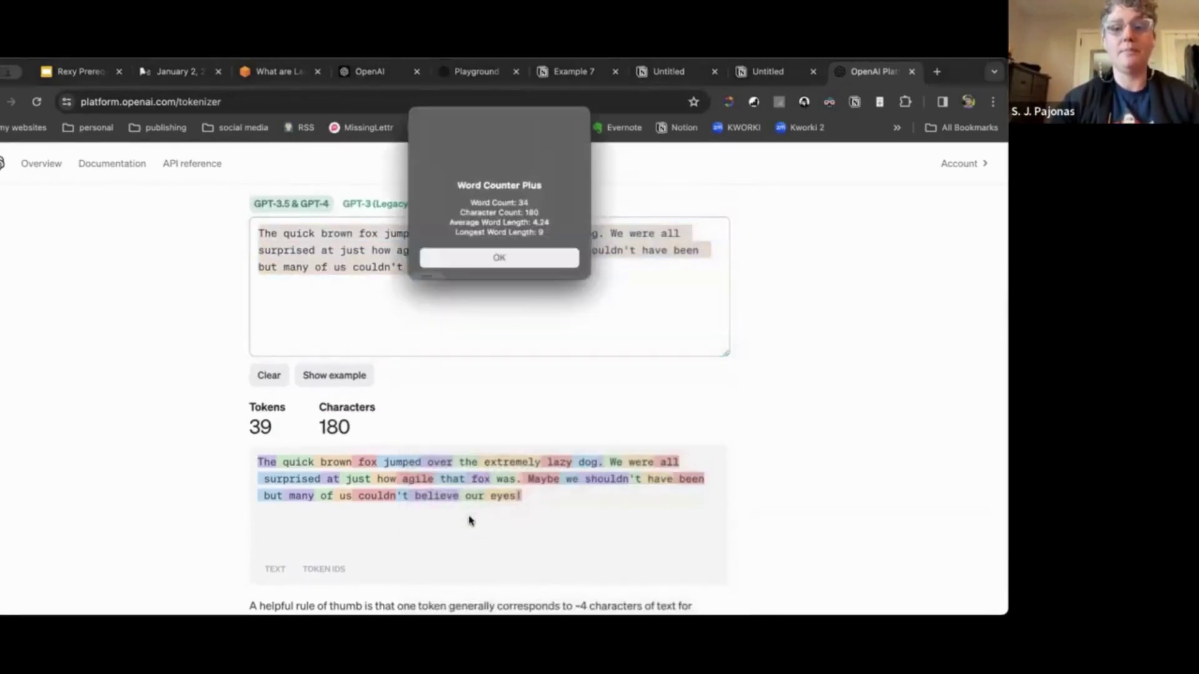
pyautogui.click(533, 258)
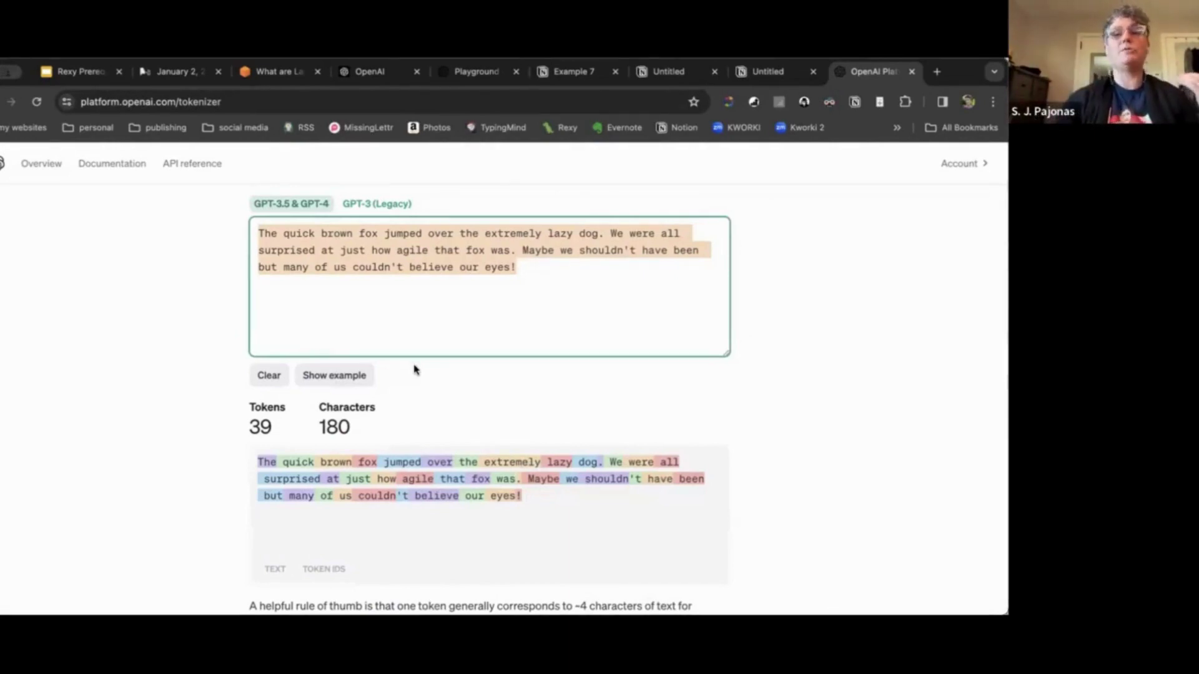
pyautogui.click(535, 257)
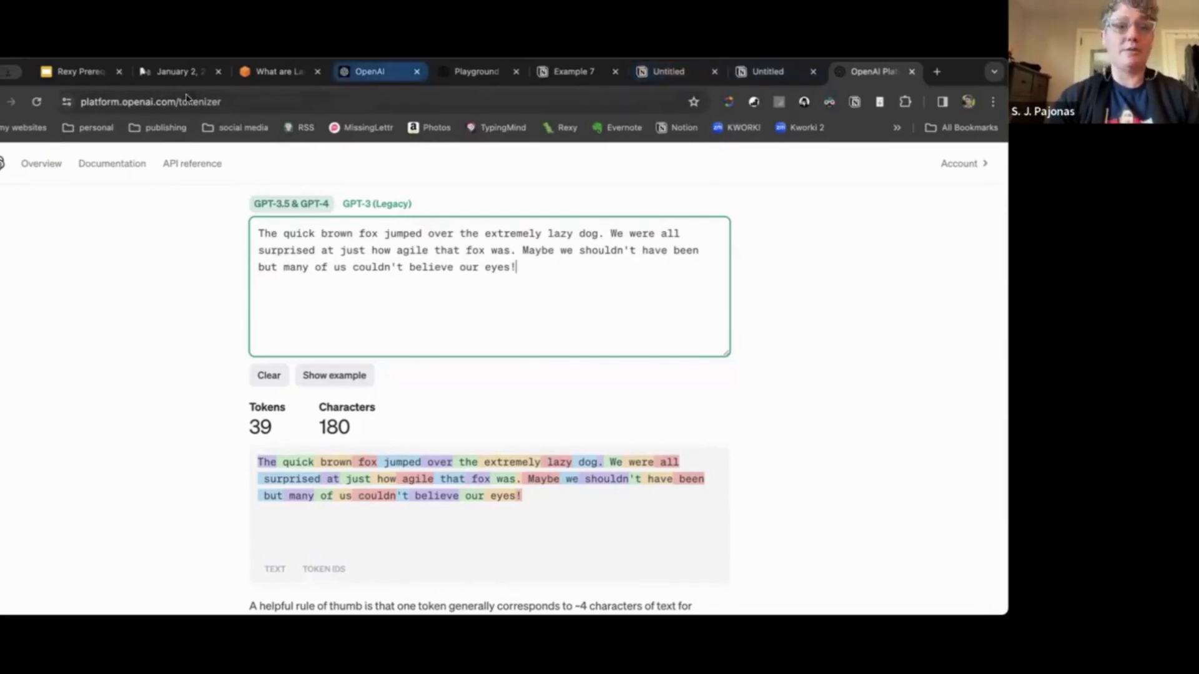
# - Present the Rexy Prerequisites deck again from the tokens slide, advancing to the token-impact slide
pyautogui.click(94, 76)
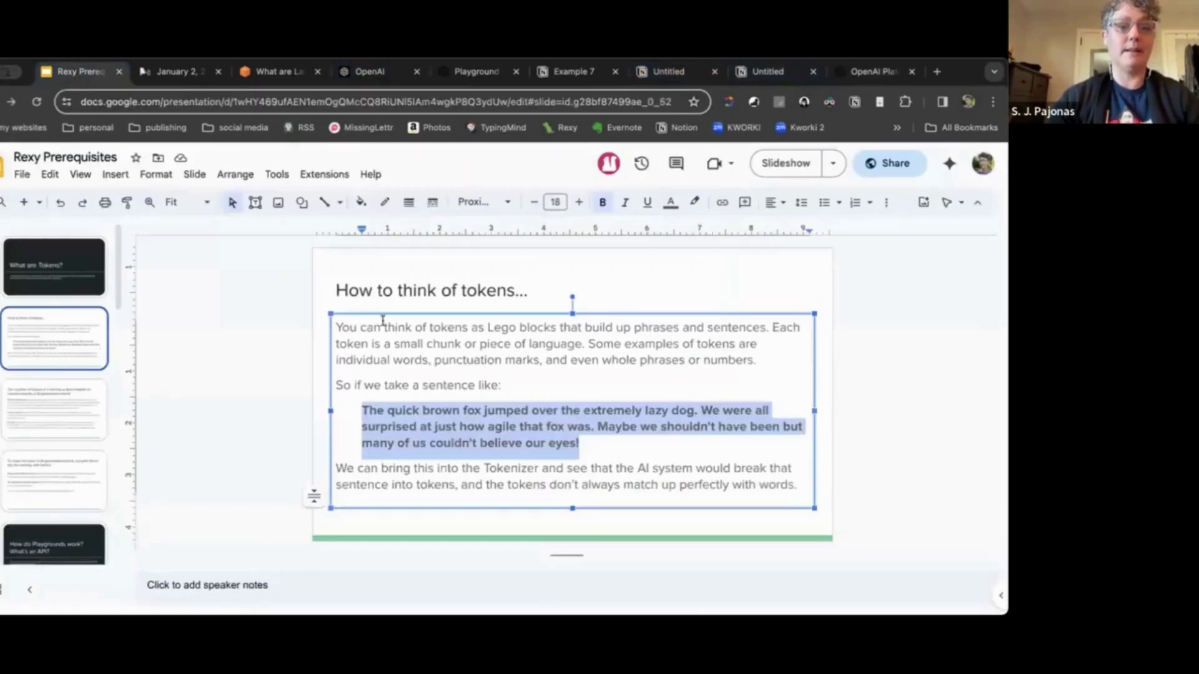
pyautogui.click(398, 289)
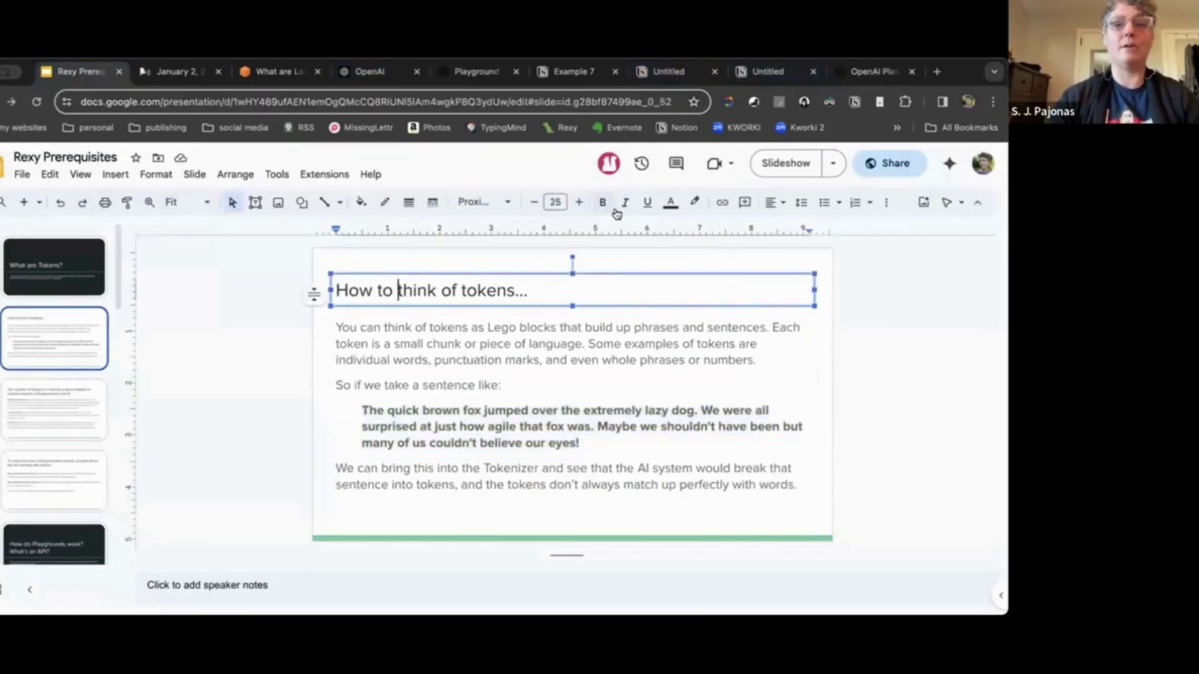
pyautogui.click(786, 163)
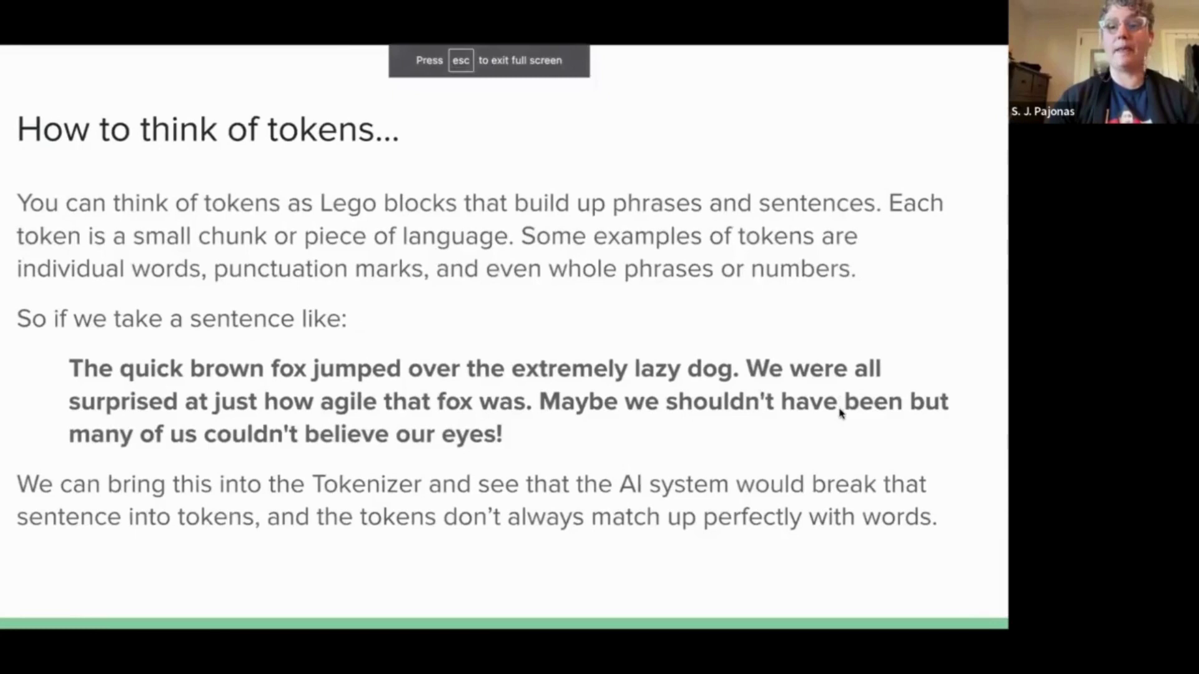
pyautogui.press('Right')
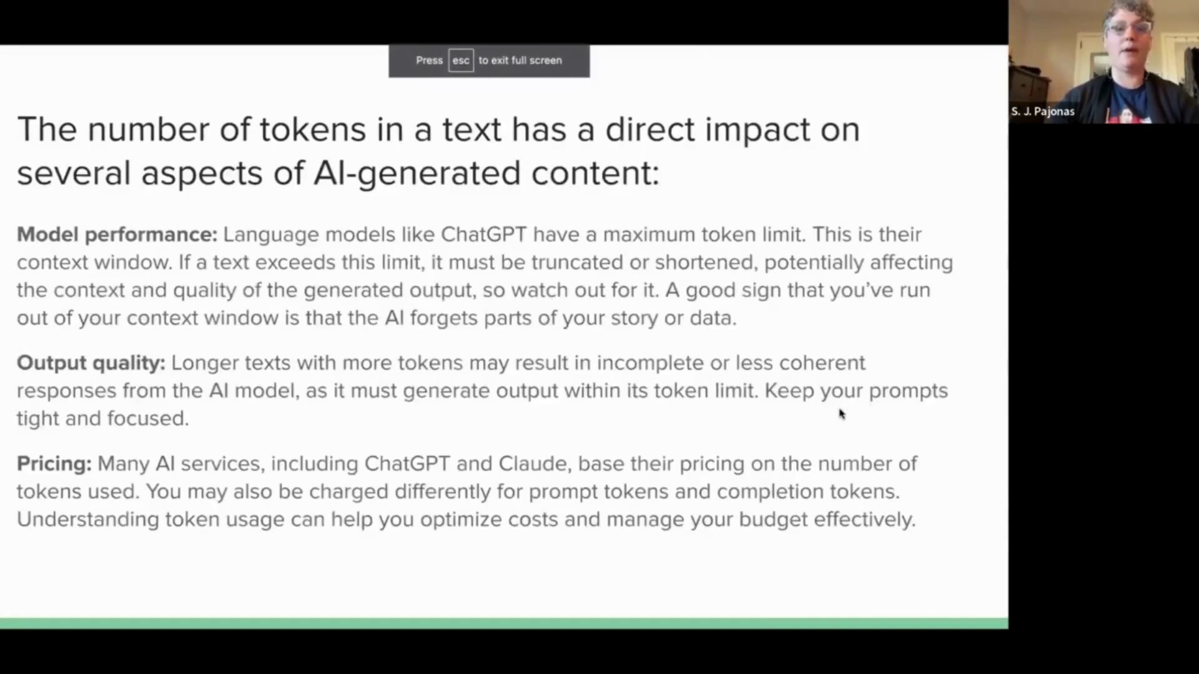